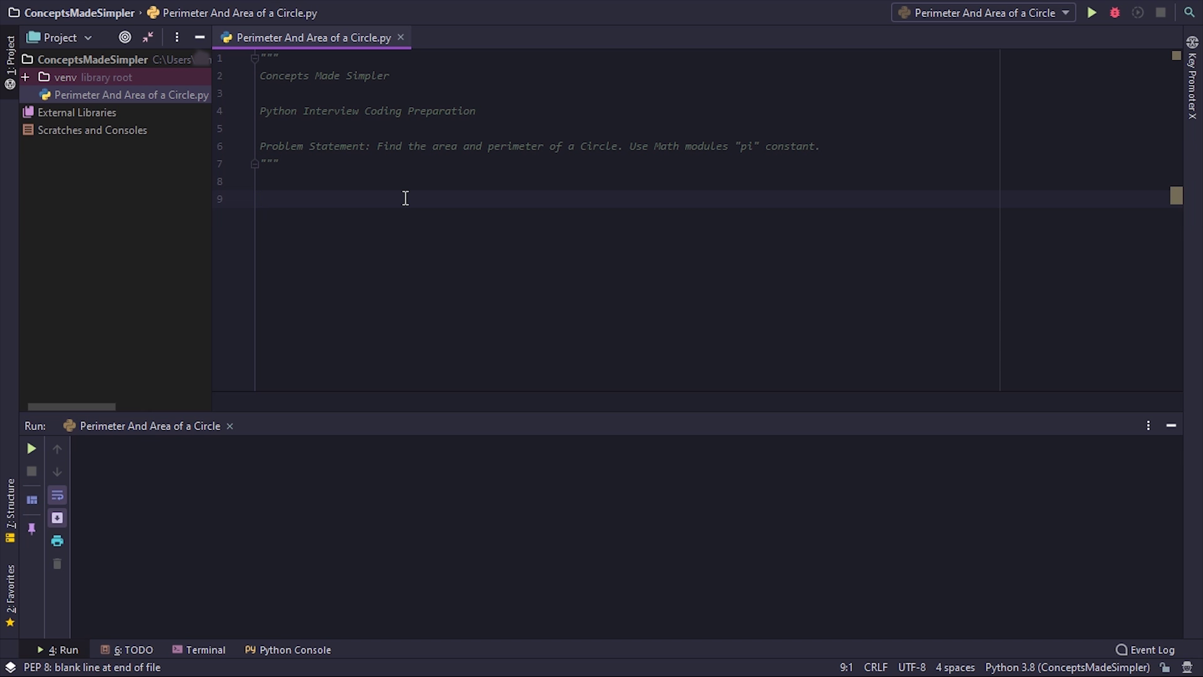
pyautogui.write('import ')
pyautogui.write('ma')
# Step: Add 'import math' and radius = int(input("Enter the radius of the circle")), then add blank lines below
pyautogui.press('Return')
pyautogui.press('Return')
pyautogui.press('Return')
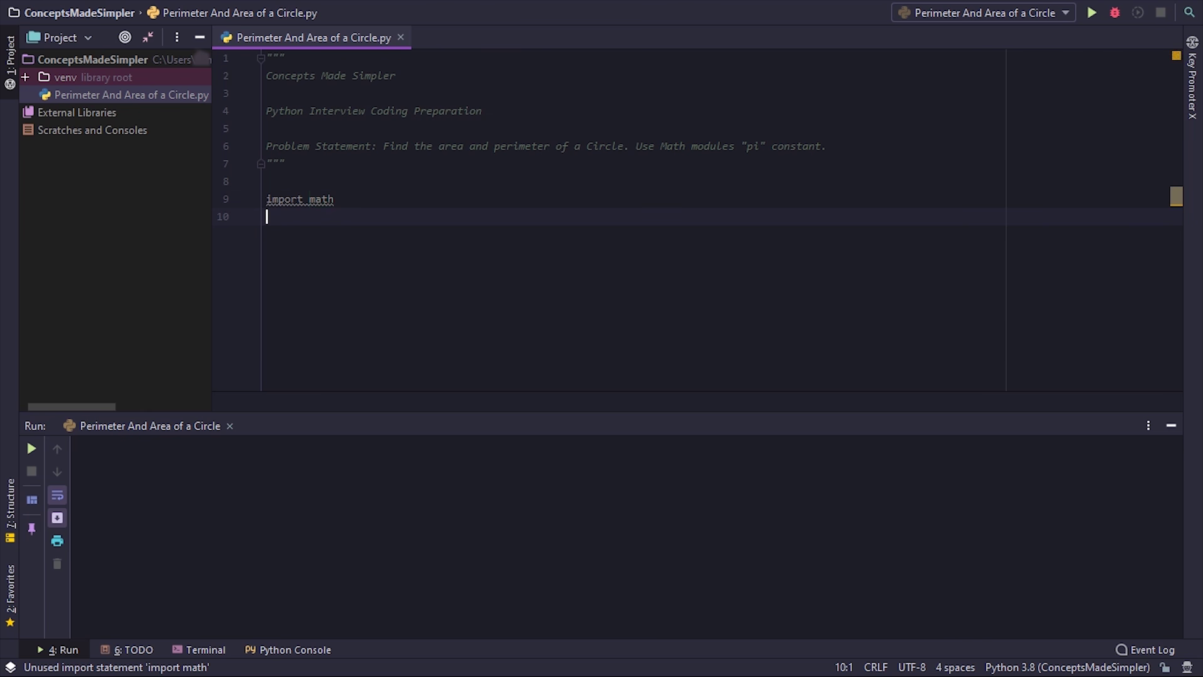
pyautogui.write('ra')
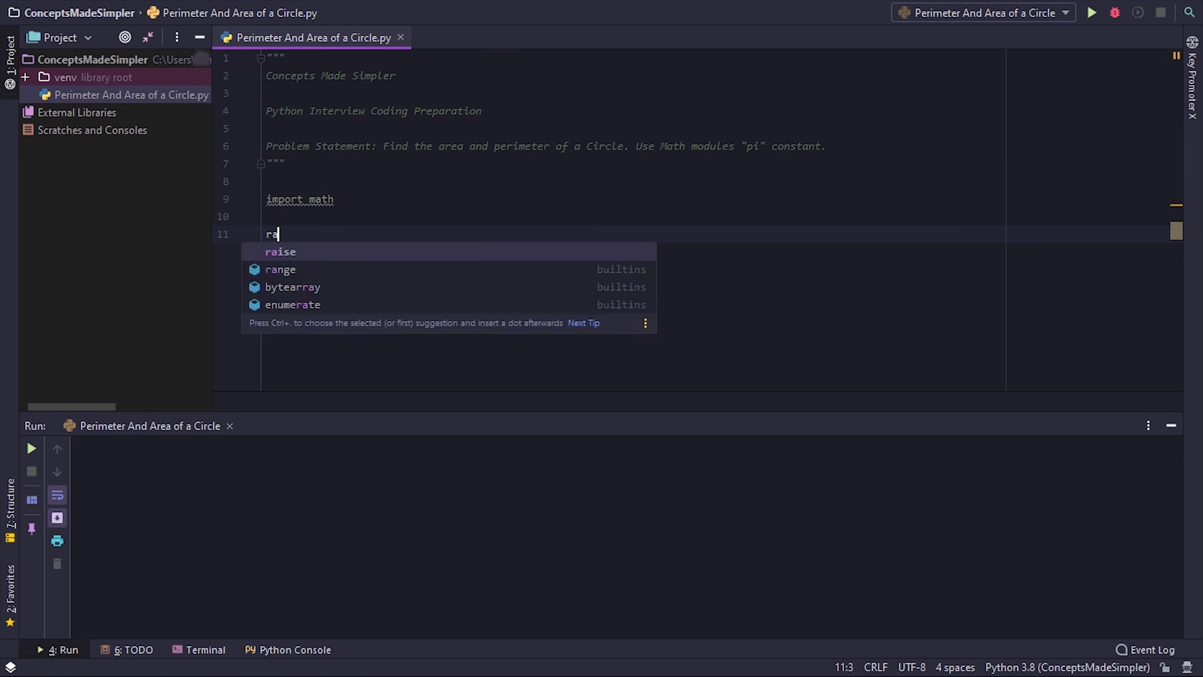
pyautogui.write('d')
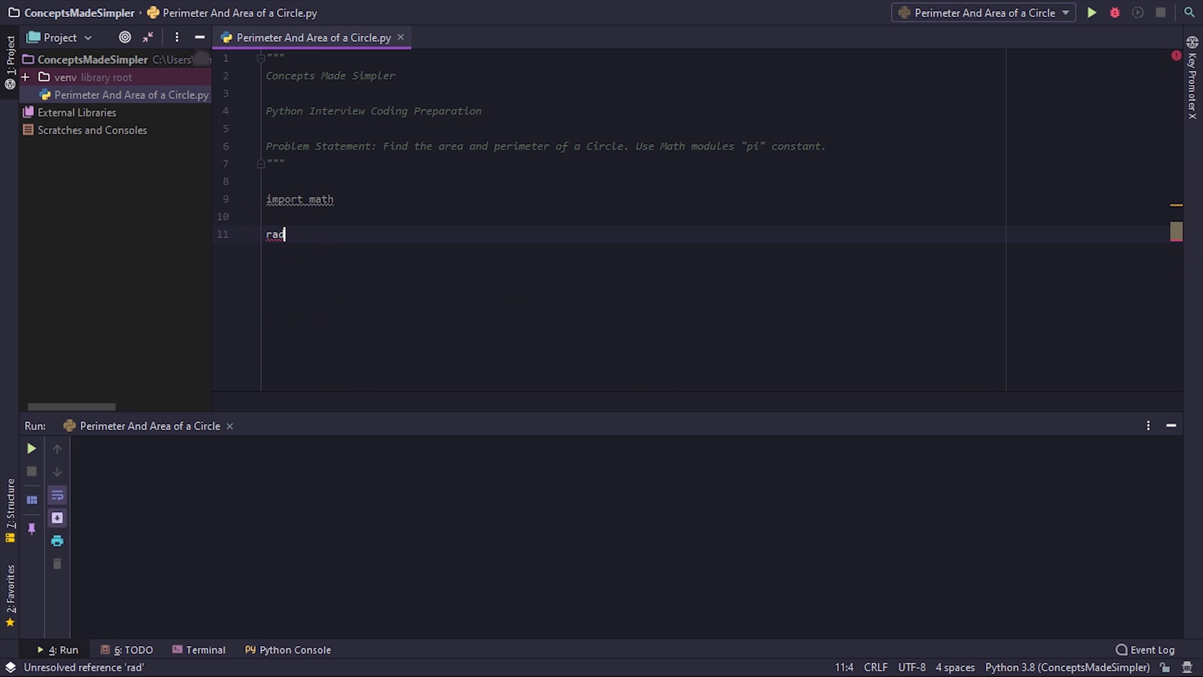
pyautogui.write('ius = ')
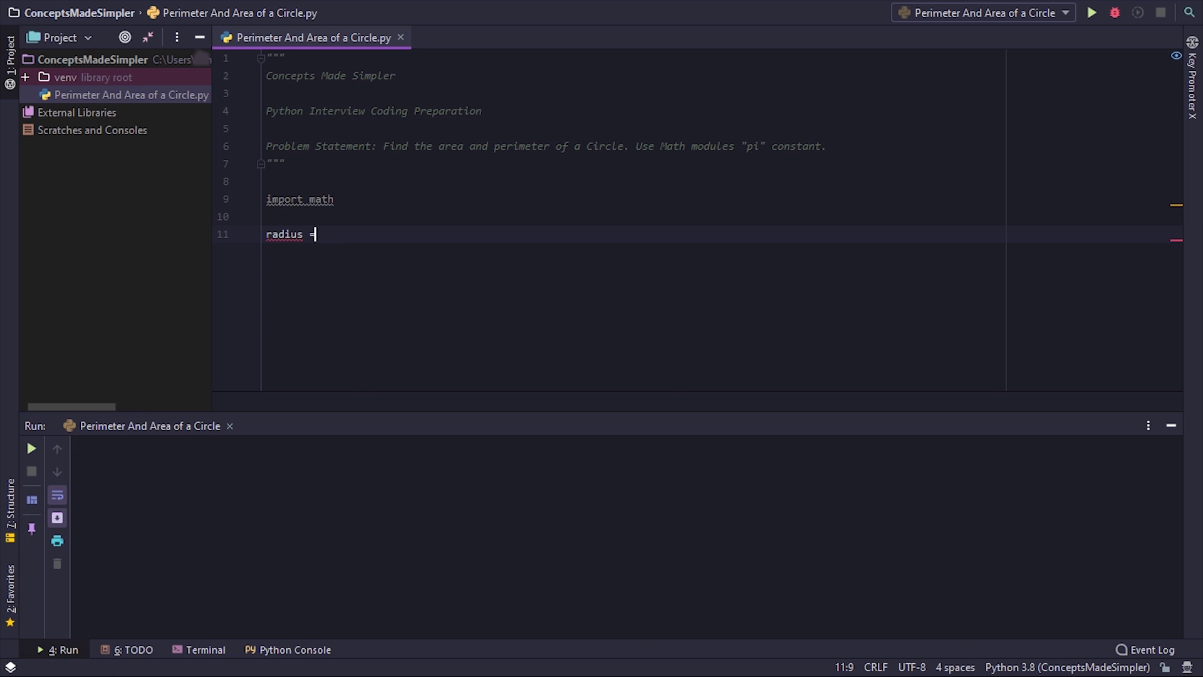
pyautogui.write('in')
pyautogui.press('Return')
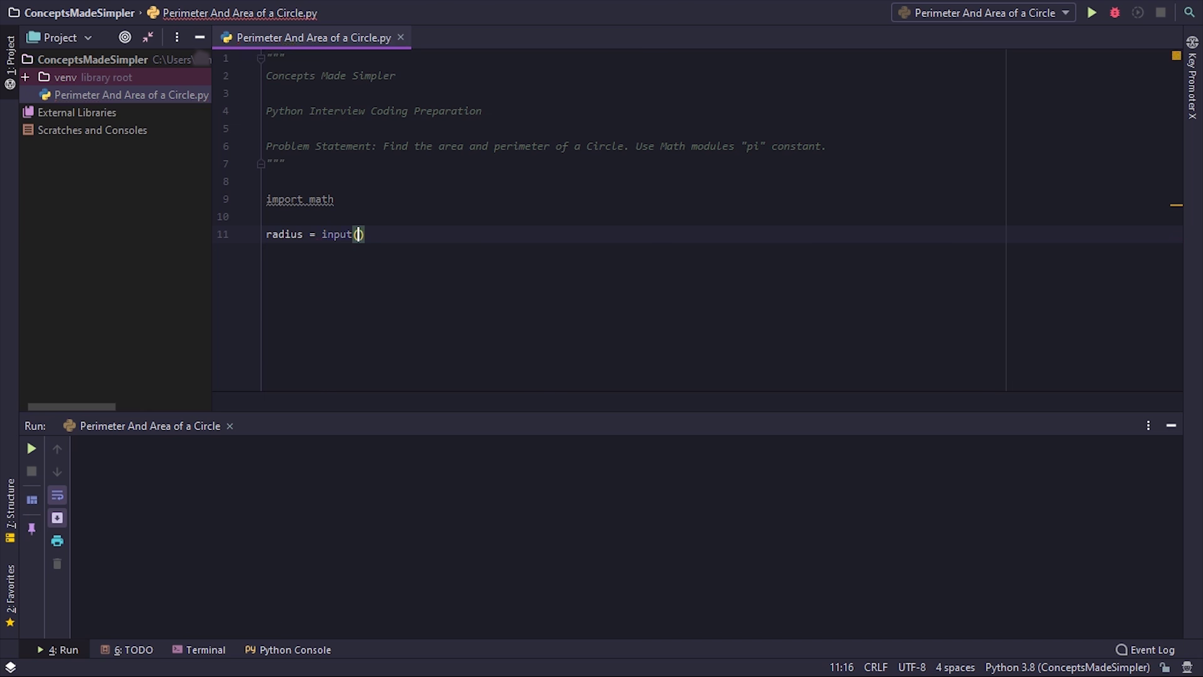
pyautogui.write('"Enter the ')
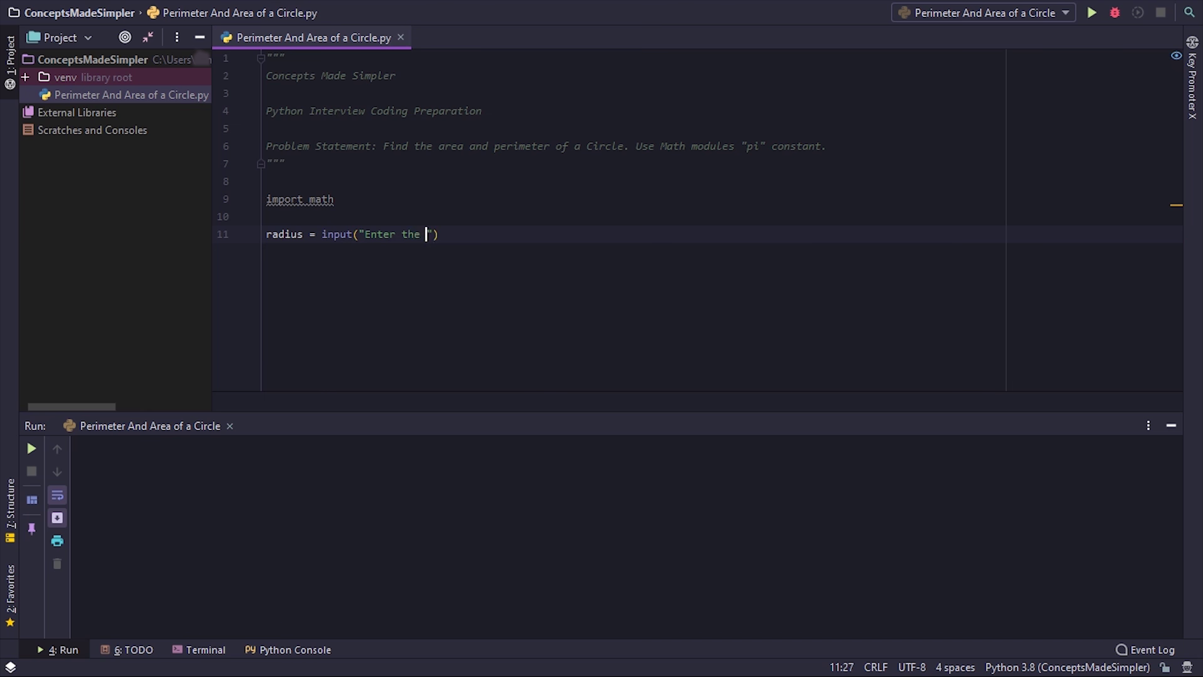
pyautogui.write('rad')
pyautogui.write('ius of the circle')
pyautogui.press('Right')
pyautogui.press('Right')
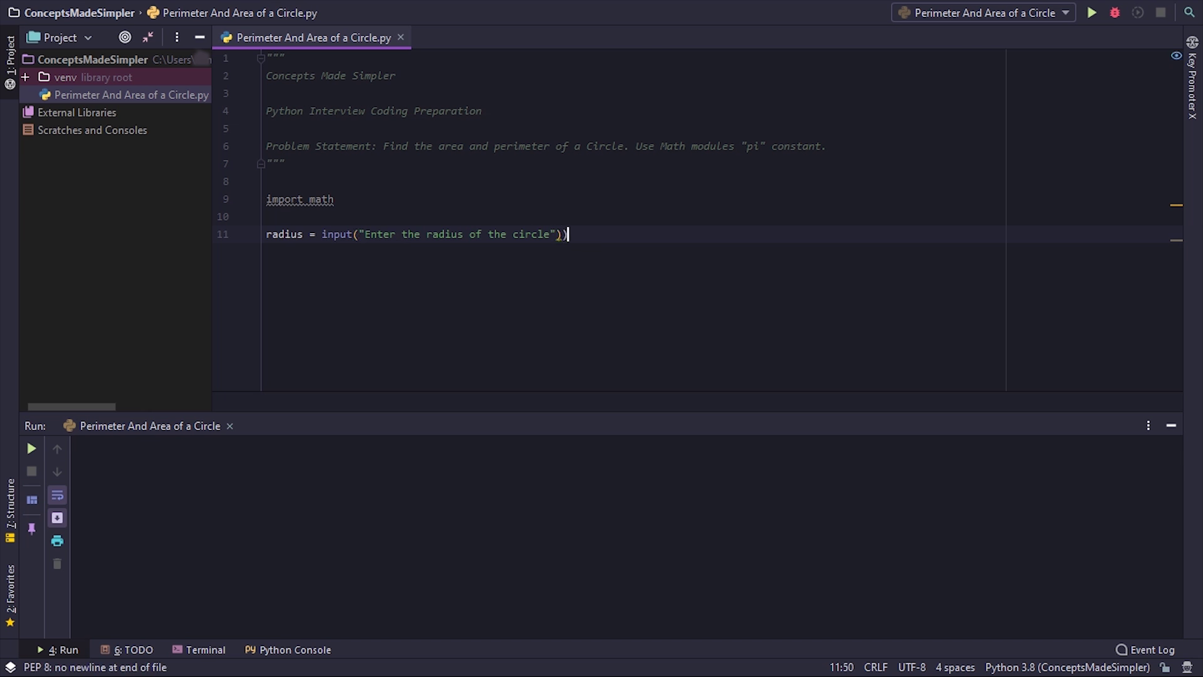
pyautogui.press('Left')
pyautogui.press('Left')
pyautogui.press('Left')
pyautogui.press('Left')
pyautogui.press('Left')
pyautogui.press('Left')
pyautogui.press('Left')
pyautogui.press('Left')
pyautogui.press('Left')
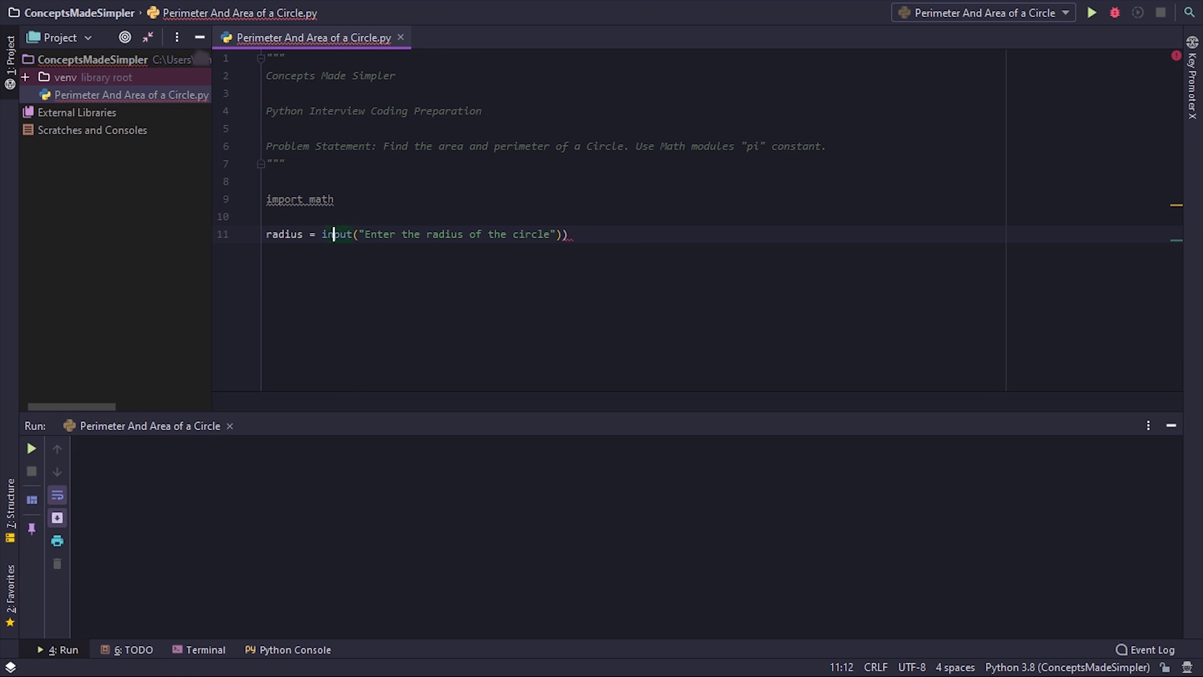
pyautogui.press('Left')
pyautogui.press('Left')
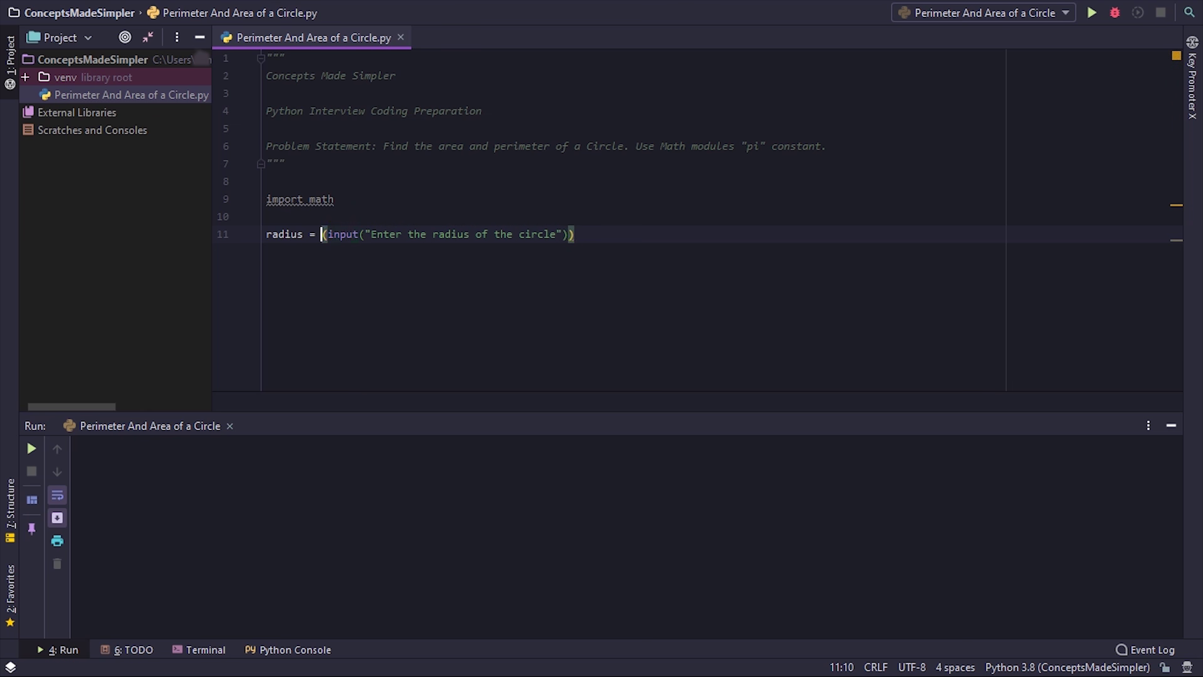
pyautogui.write('int')
pyautogui.click(638, 231)
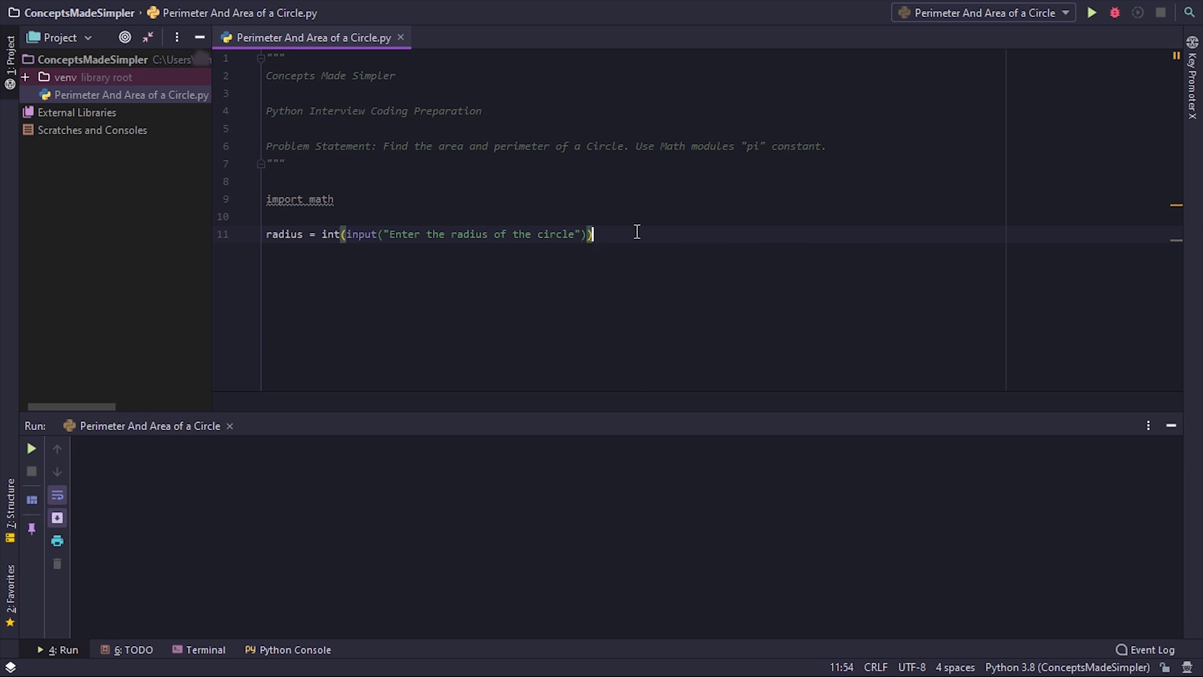
pyautogui.press('Return')
pyautogui.press('Return')
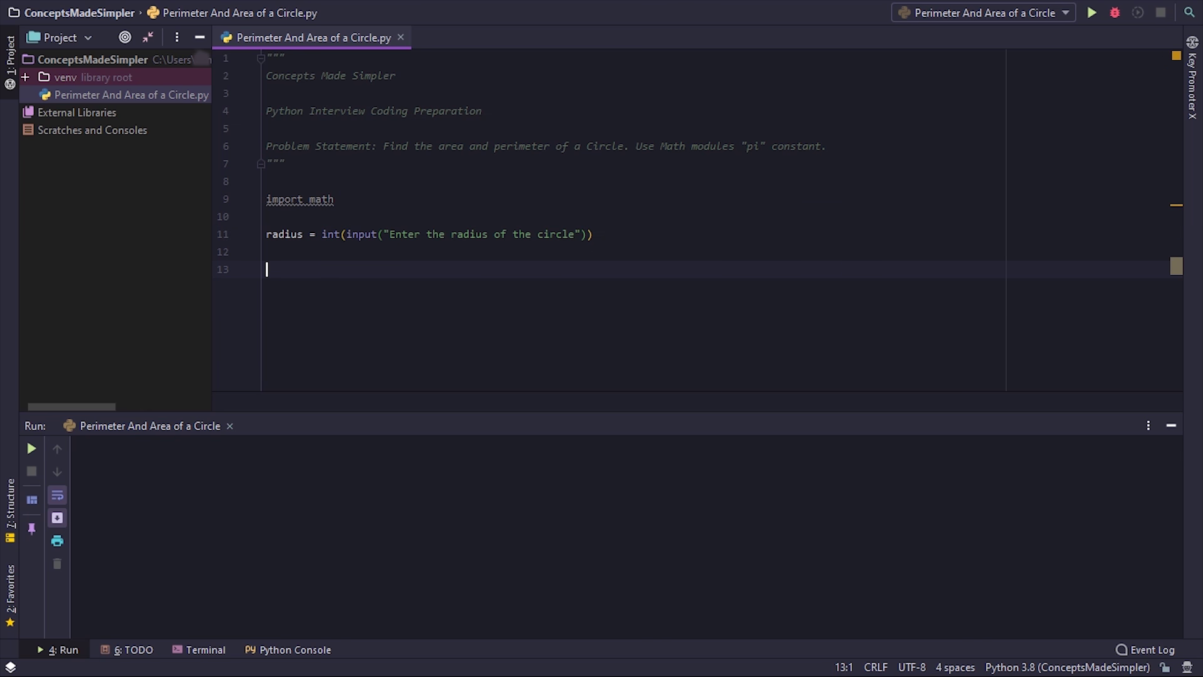
pyautogui.write('pr')
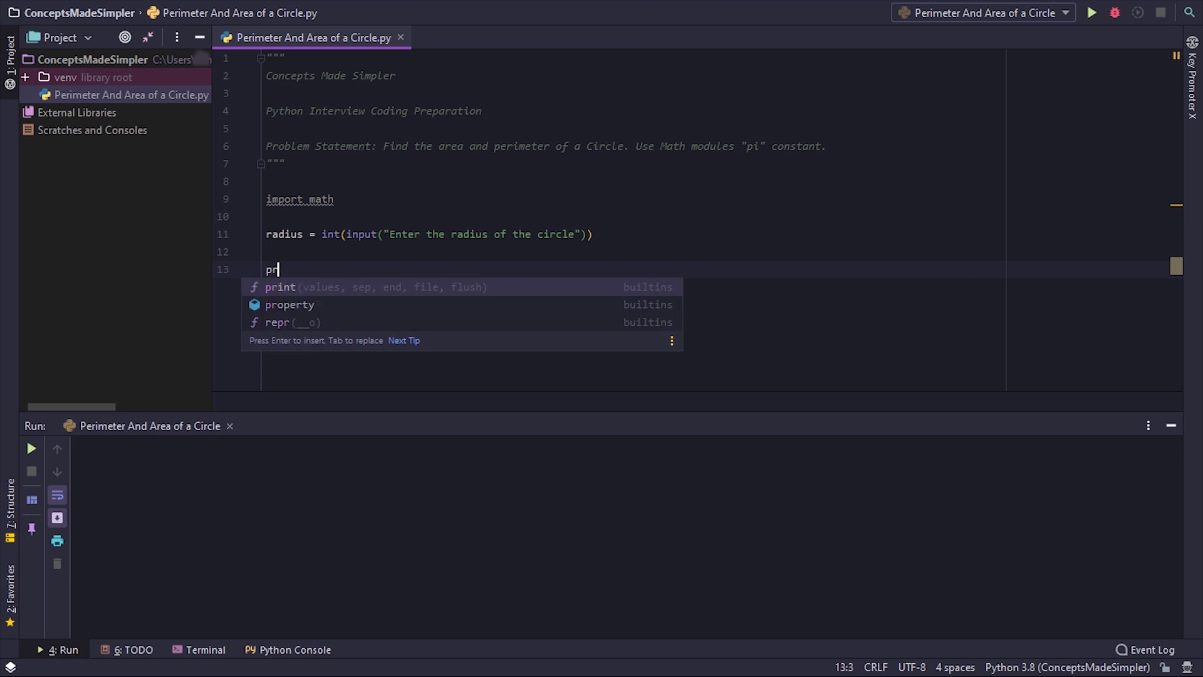
pyautogui.write('int("Area ')
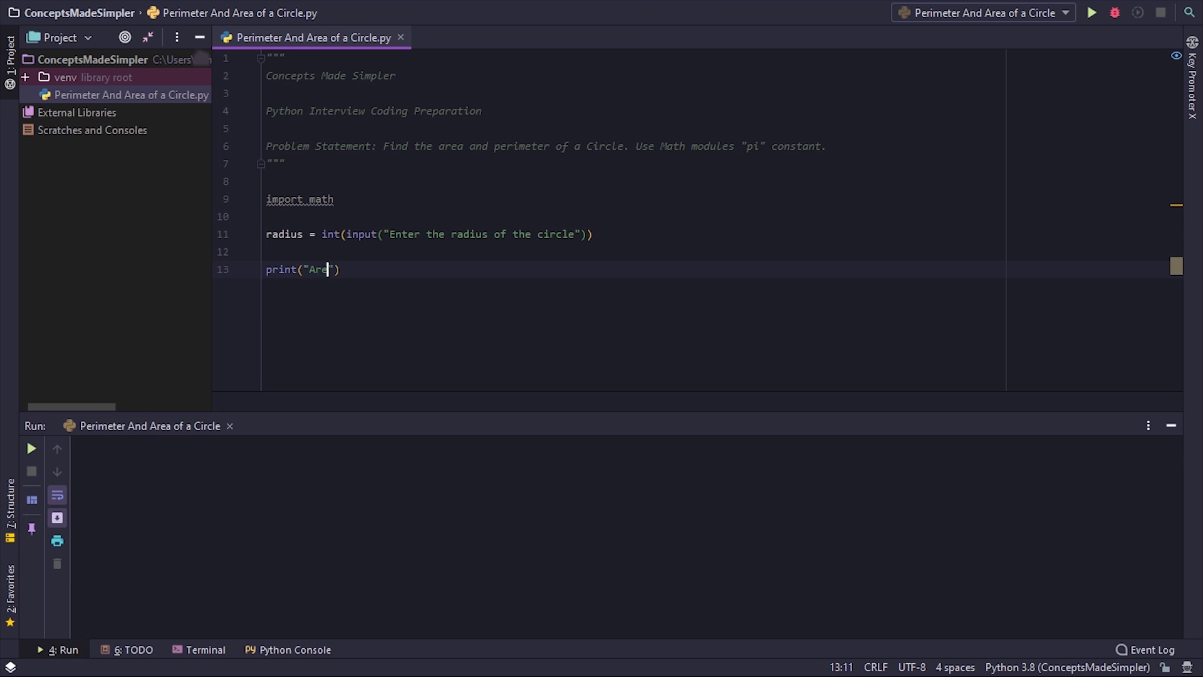
pyautogui.write('of the ')
pyautogui.write('circle is ')
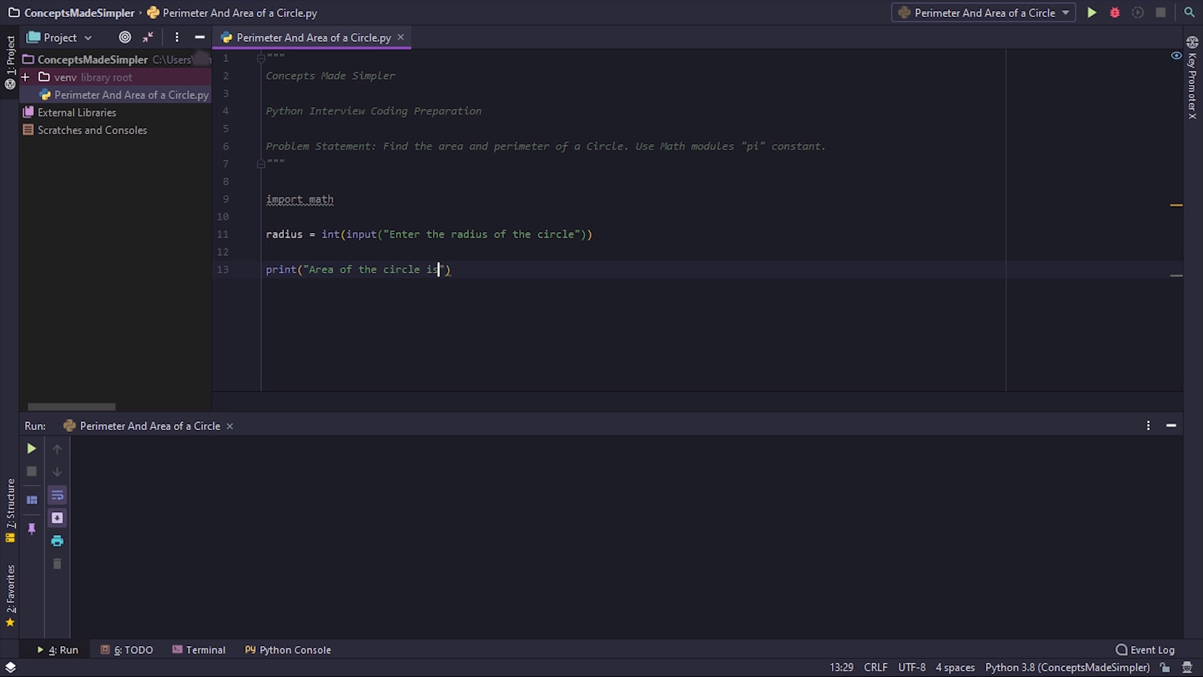
pyautogui.write('" + ')
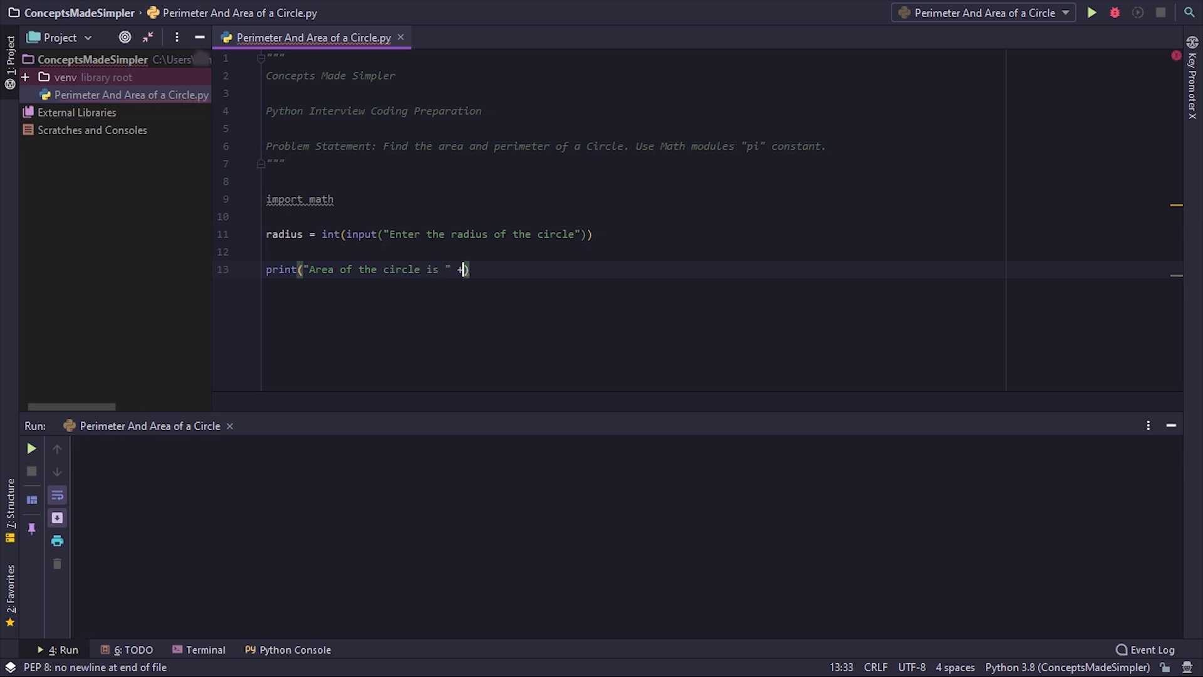
pyautogui.write('(')
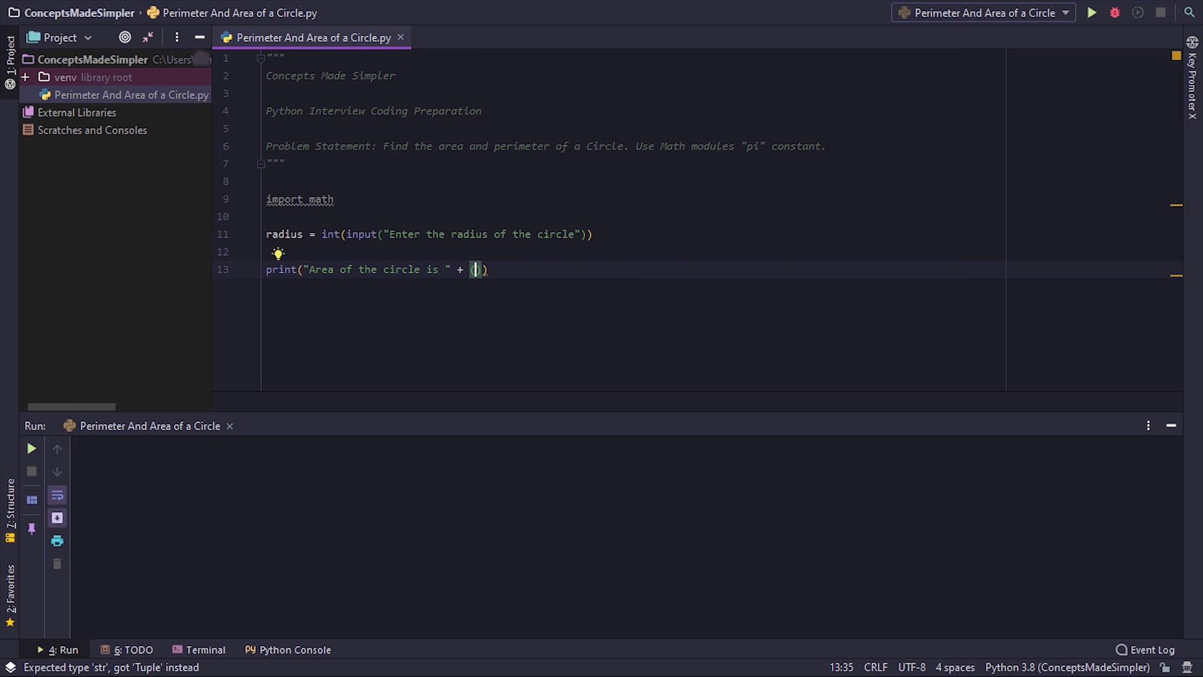
pyautogui.write('ma')
# Step: Complete the line 13 area print with str(math.pi * (radius**2))
pyautogui.press('Down')
pyautogui.press('Down')
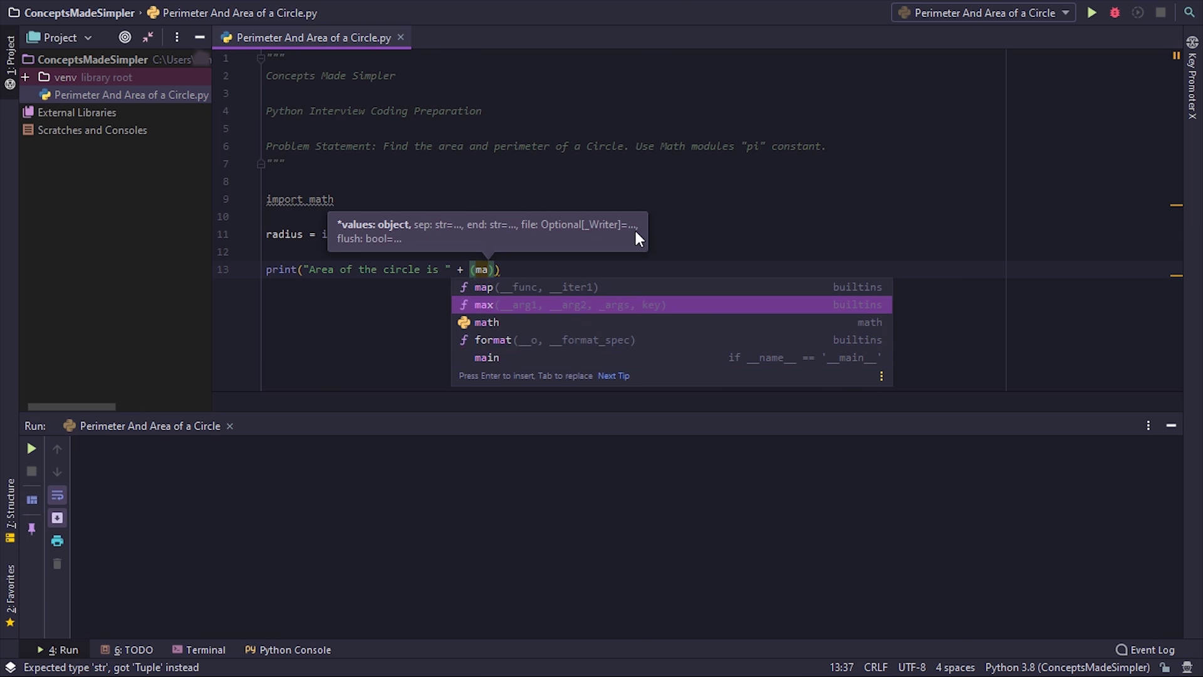
pyautogui.press('Down')
pyautogui.press('Return')
pyautogui.write('.')
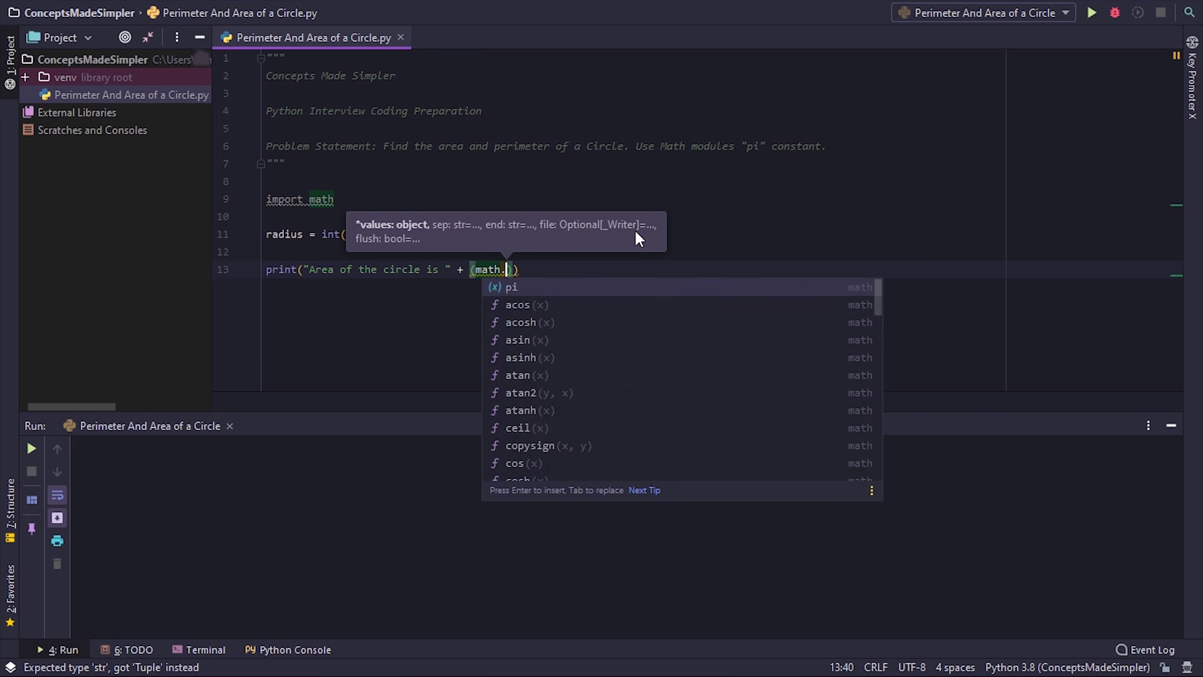
pyautogui.press('Return')
pyautogui.write('(')
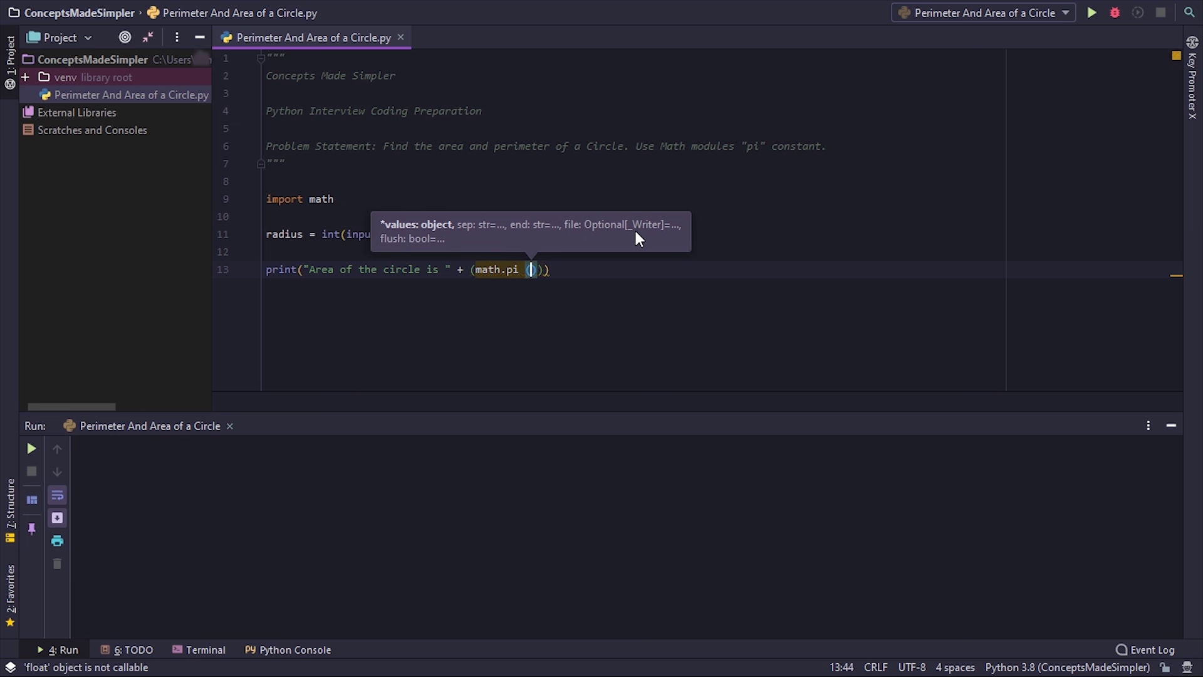
pyautogui.write('r')
pyautogui.press('Return')
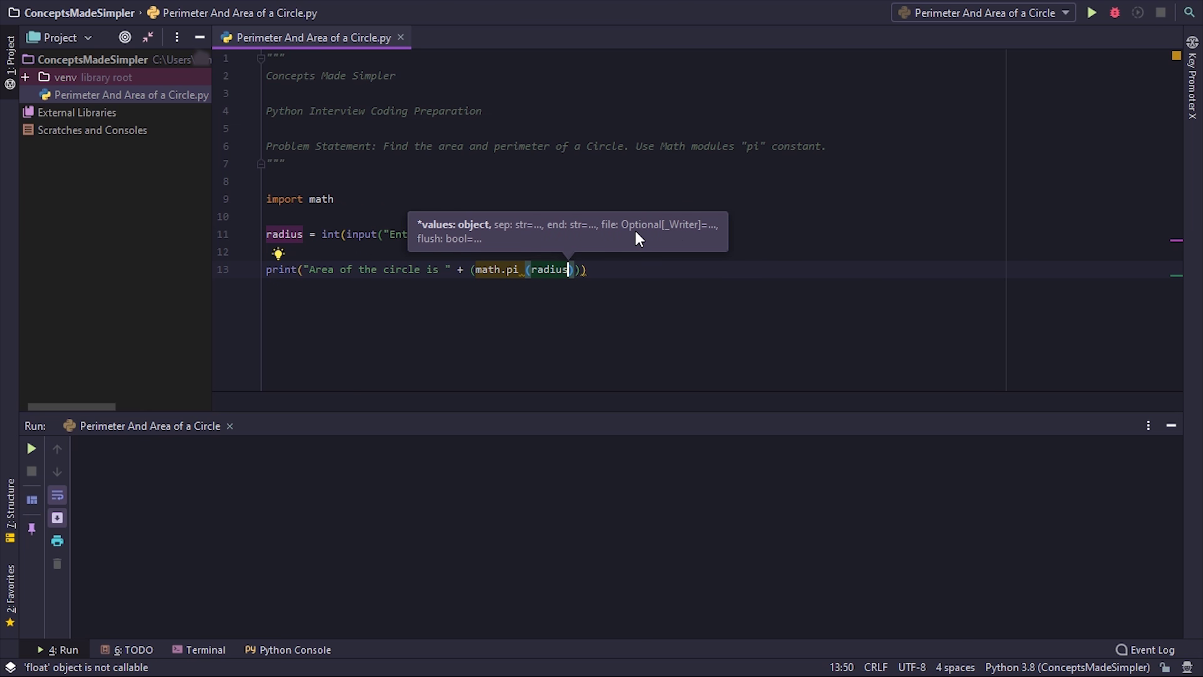
pyautogui.write('**2')
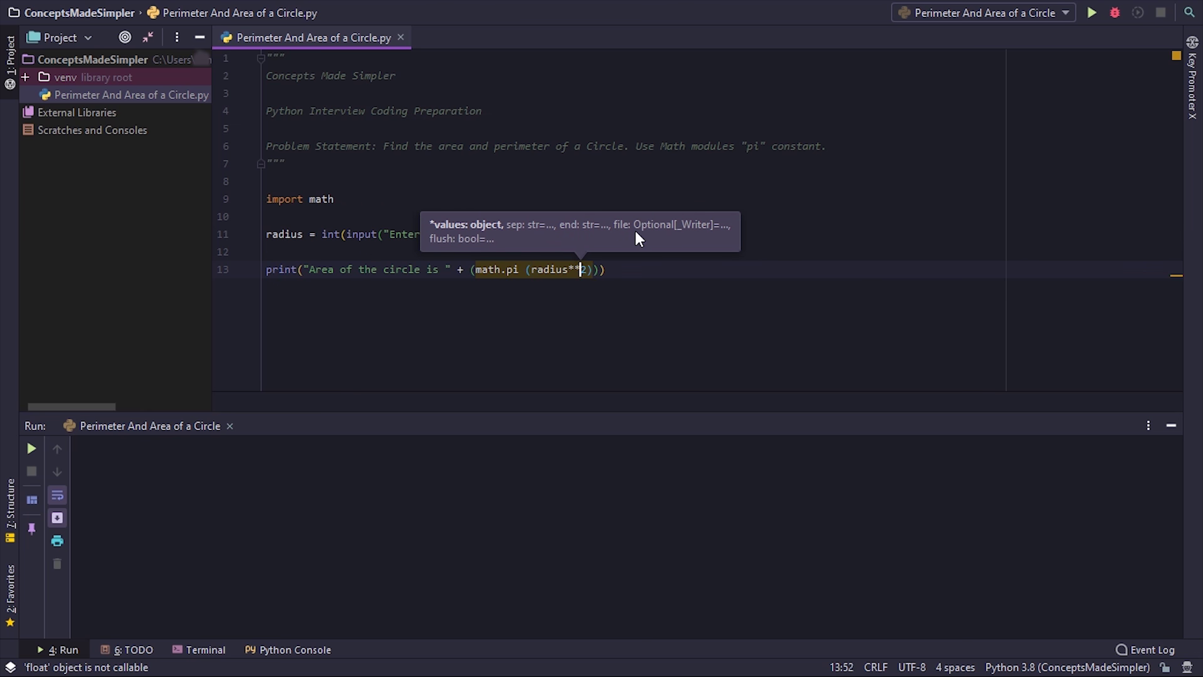
pyautogui.press('Left')
pyautogui.press('Left')
pyautogui.press('Left')
pyautogui.press('Left')
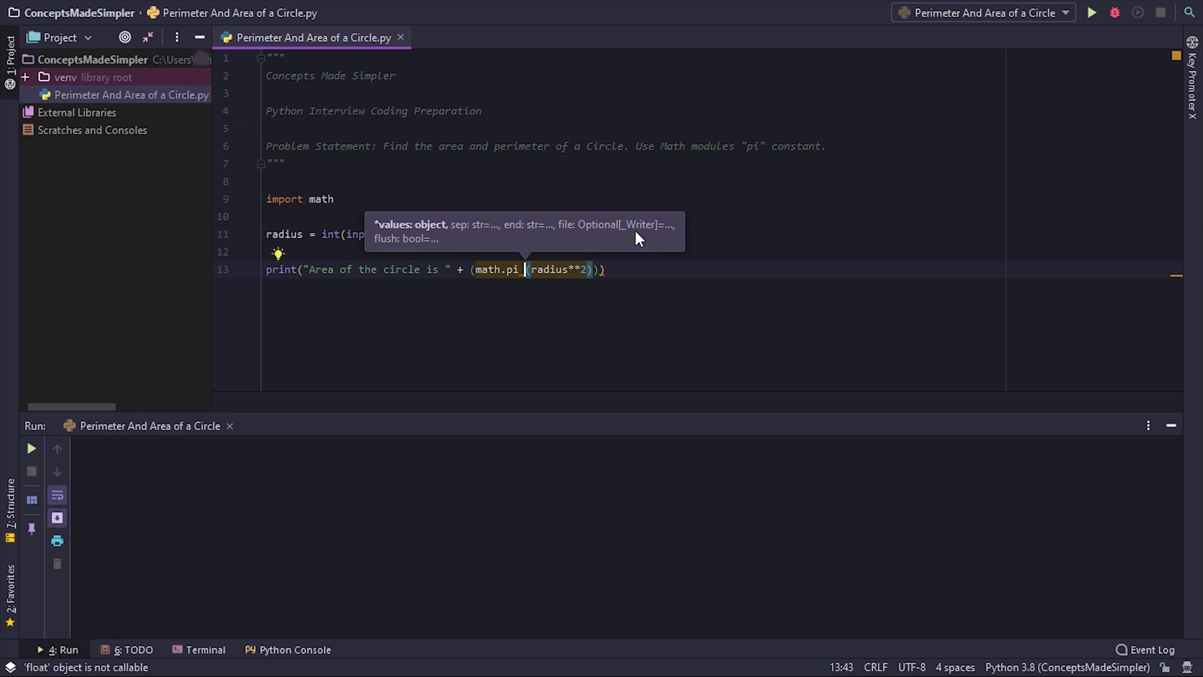
pyautogui.write('*')
pyautogui.press('Right')
pyautogui.press('Right')
pyautogui.press('Left')
pyautogui.press('Left')
pyautogui.press('Left')
pyautogui.press('Left')
pyautogui.press('Left')
pyautogui.press('Left')
pyautogui.write('str')
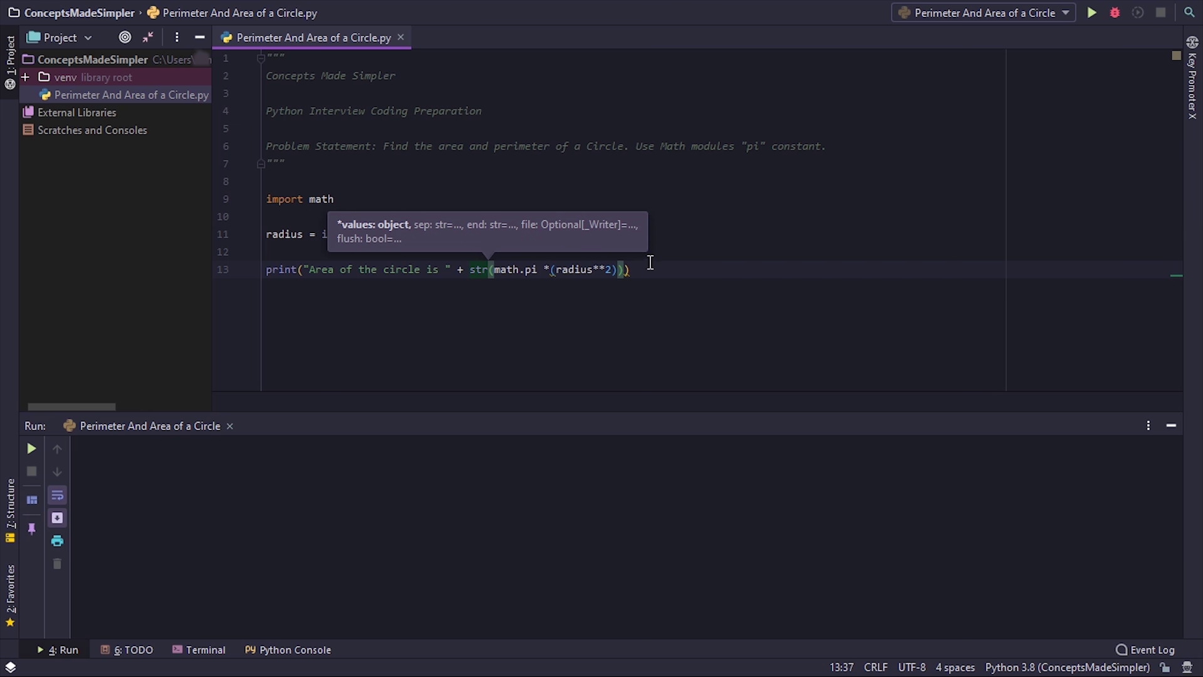
pyautogui.click(649, 270)
# Step: Duplicate the area print line and relabel the copy 'Perimeter of the circle is '
pyautogui.press('Return')
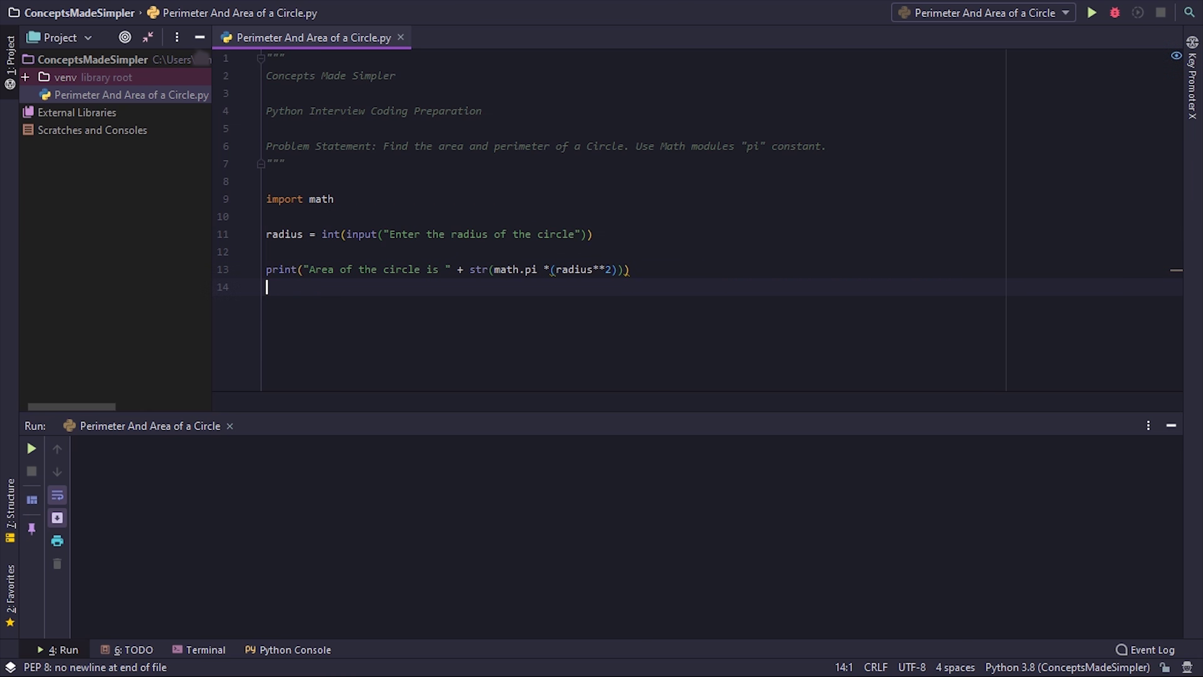
pyautogui.press('Up')
pyautogui.hotkey('ctrl', 'space')
pyautogui.press('Escape')
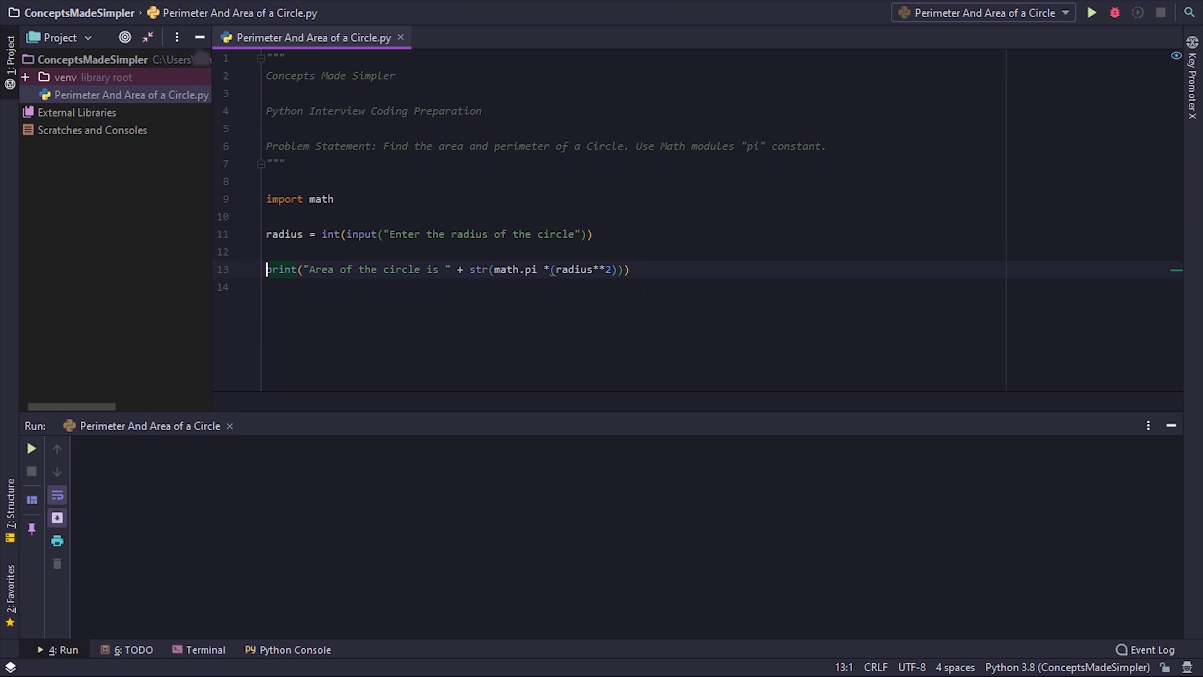
pyautogui.hotkey('ctrl', 'd')
pyautogui.press('Right')
pyautogui.press('Right')
pyautogui.press('Right')
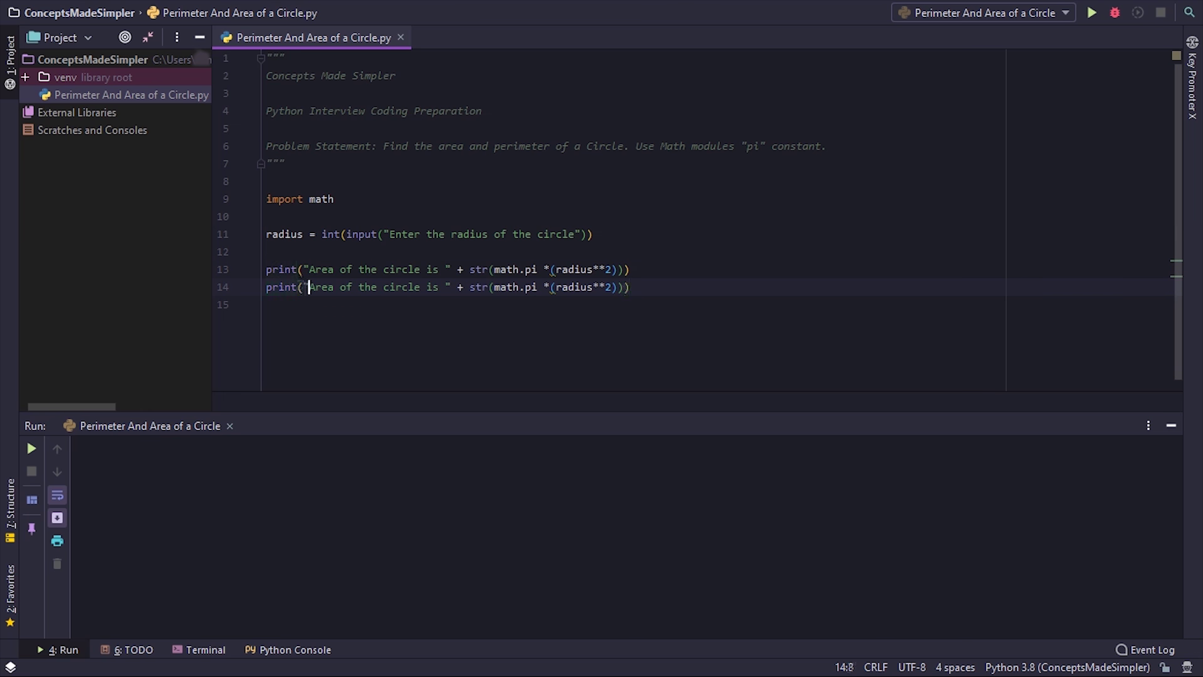
pyautogui.hotkey('shift', 'Right')
pyautogui.hotkey('shift', 'Right')
pyautogui.hotkey('shift', 'Right')
pyautogui.hotkey('shift', 'Right')
pyautogui.press('BackSpace')
pyautogui.write('Pe')
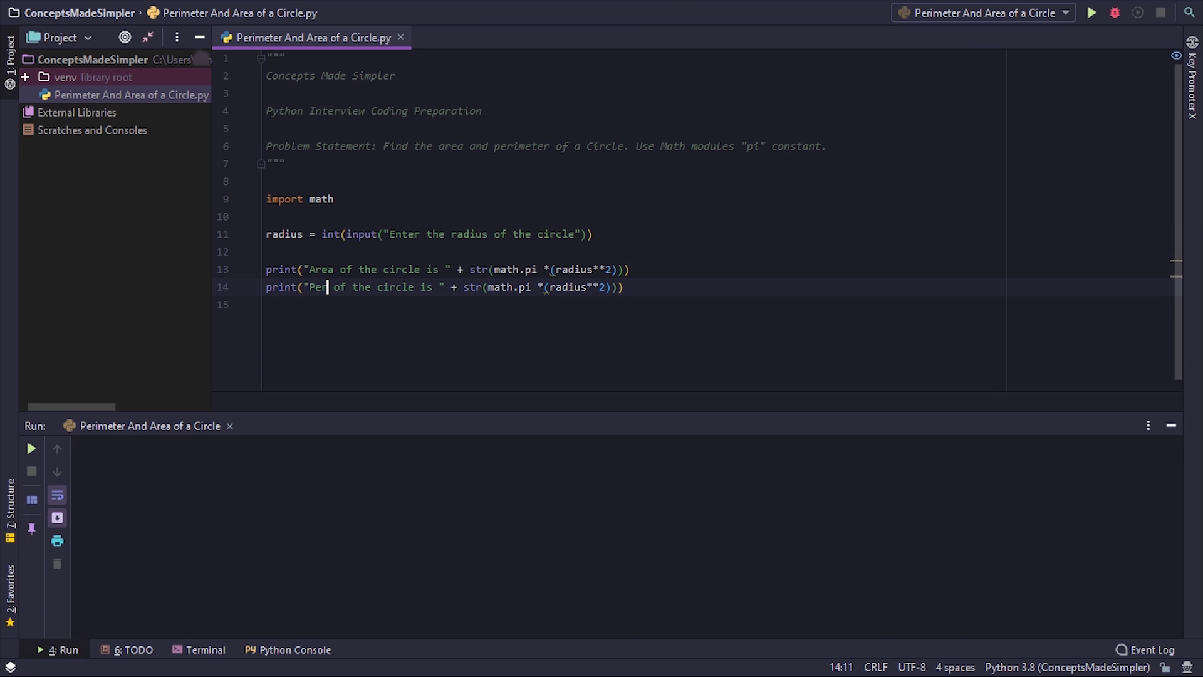
pyautogui.write('rimte')
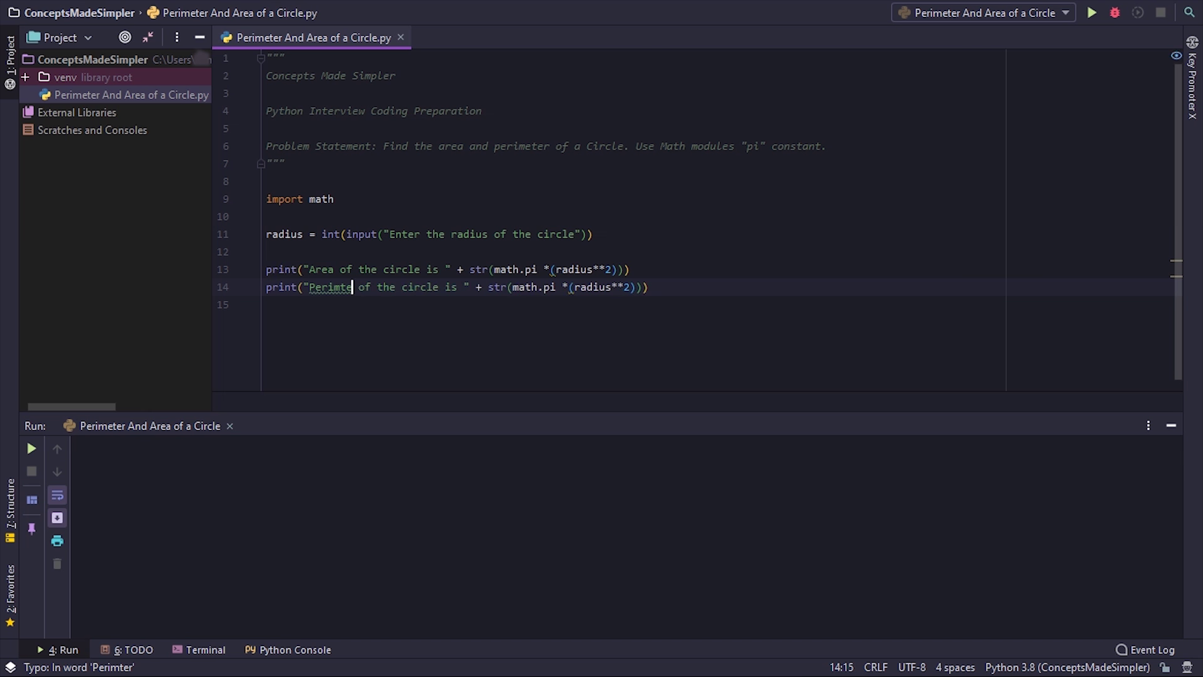
pyautogui.press('BackSpace')
pyautogui.write('eter')
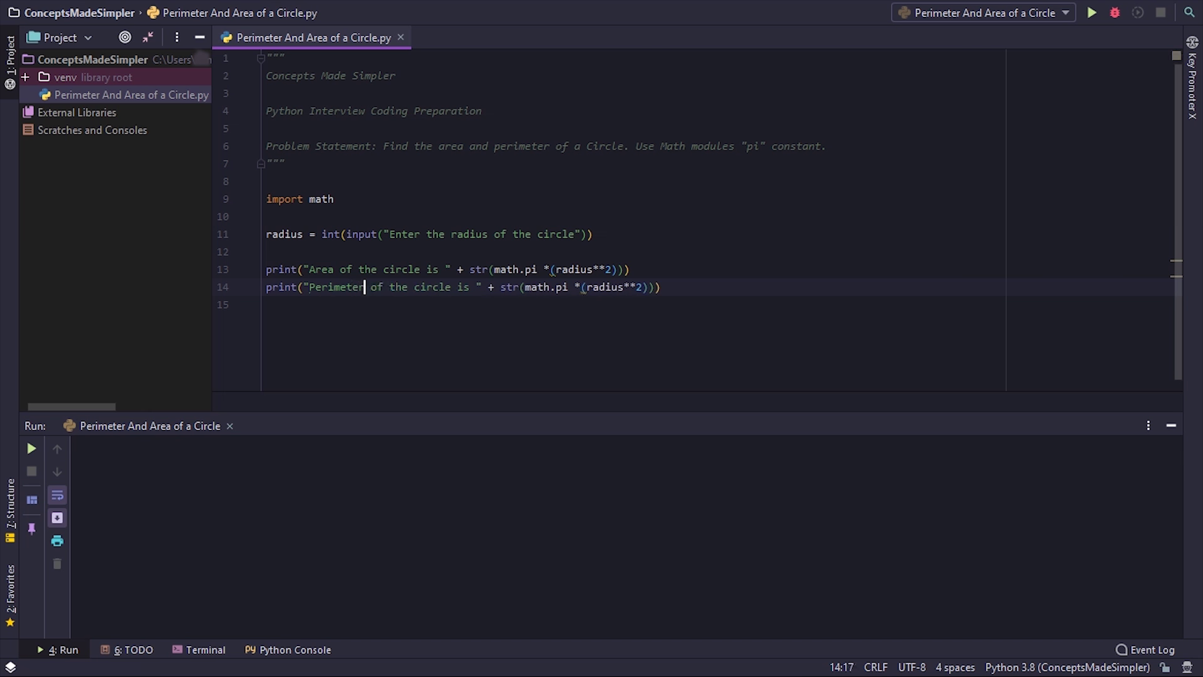
# Step: Change the copy's formula to str(2 * math.pi * radius) and reformat the code
pyautogui.hotkey('ctrl', 'Right')
pyautogui.hotkey('ctrl', 'Right')
pyautogui.hotkey('ctrl', 'Right')
pyautogui.hotkey('ctrl', 'Right')
pyautogui.hotkey('ctrl', 'Right')
pyautogui.hotkey('ctrl', 'Right')
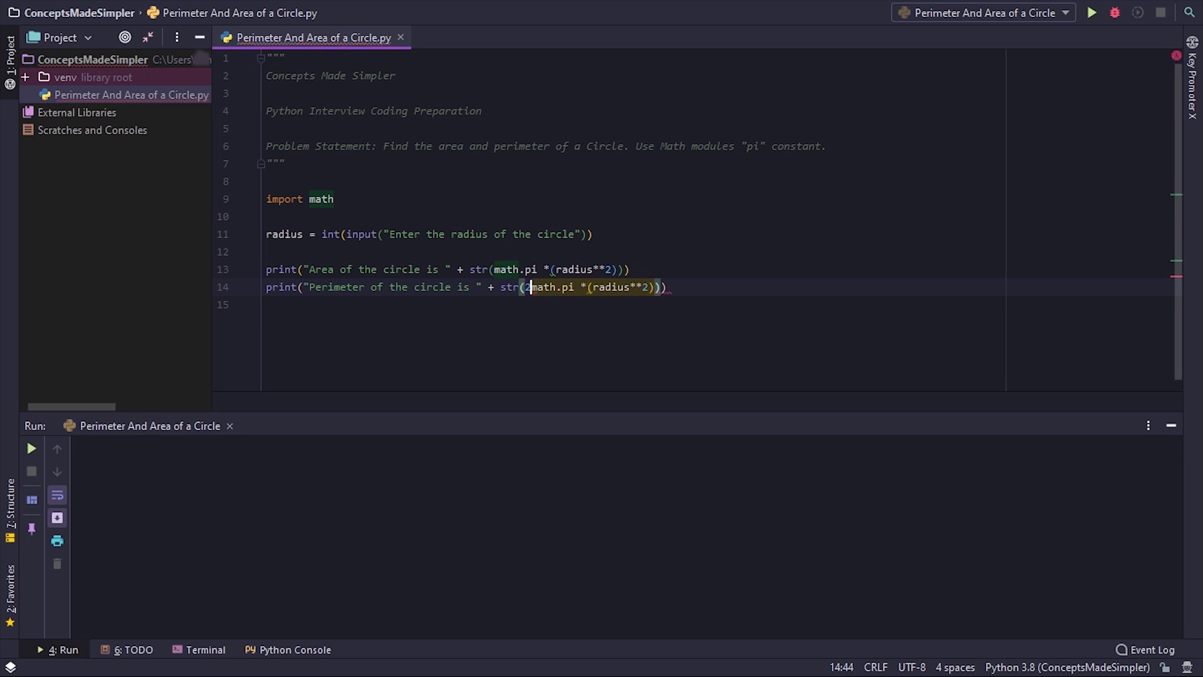
pyautogui.write('2*')
pyautogui.press('Right')
pyautogui.press('Right')
pyautogui.press('Right')
pyautogui.press('Right')
pyautogui.press('Right')
pyautogui.press('Right')
pyautogui.press('Right')
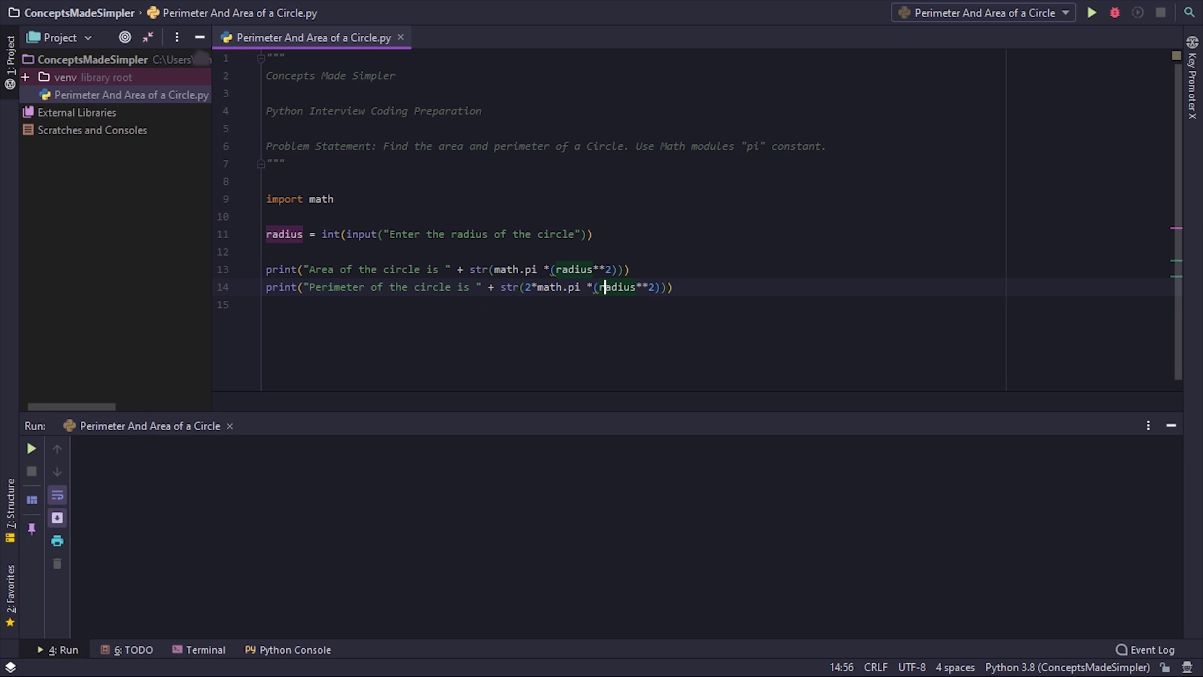
pyautogui.press('Down')
pyautogui.press('Up')
pyautogui.press('BackSpace')
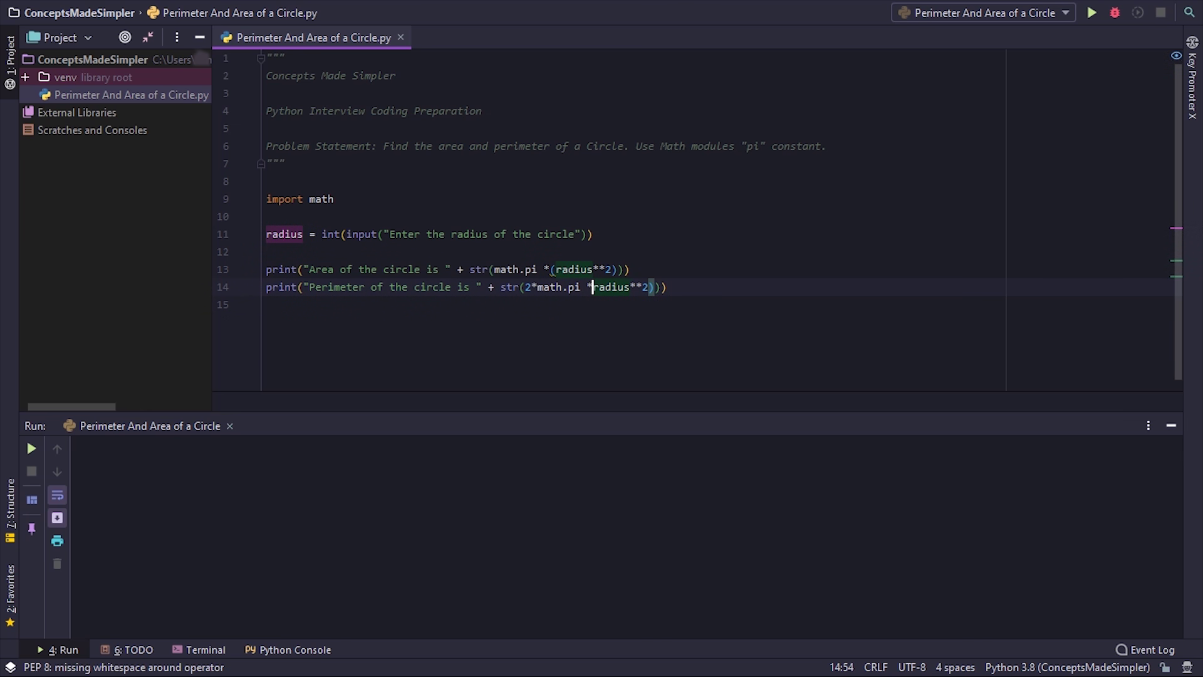
pyautogui.press('Right')
pyautogui.press('Right')
pyautogui.press('Right')
pyautogui.press('Right')
pyautogui.press('Right')
pyautogui.press('Right')
pyautogui.press('Delete')
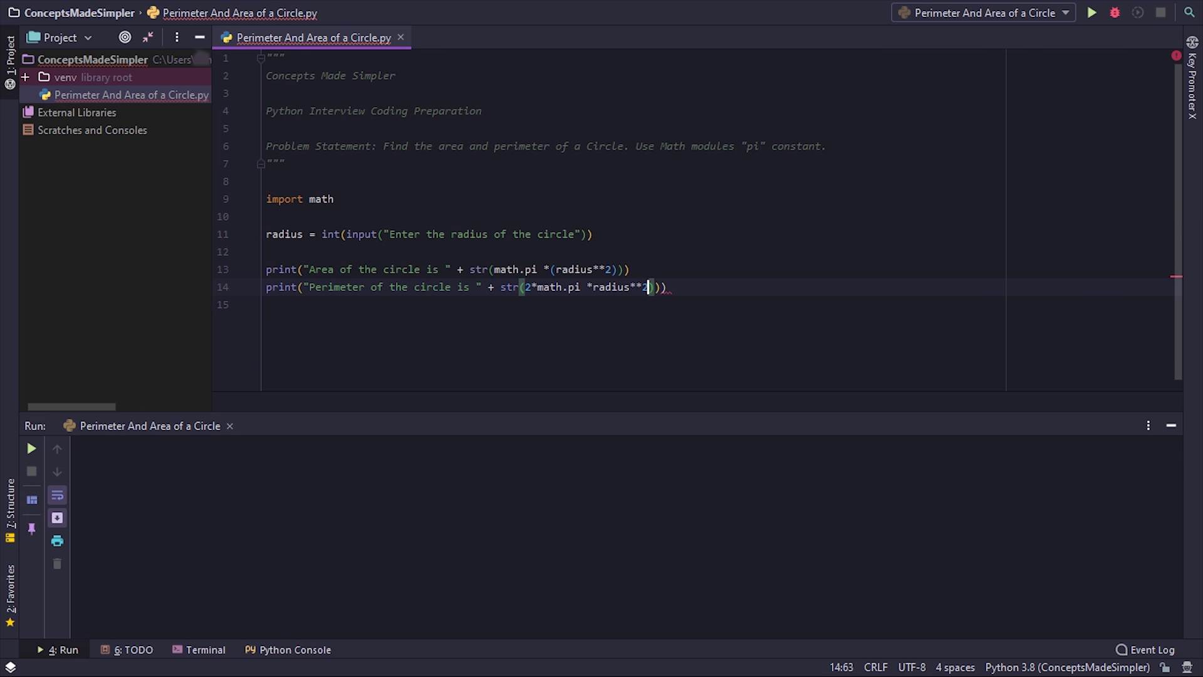
pyautogui.press('BackSpace')
pyautogui.press('BackSpace')
pyautogui.press('Up')
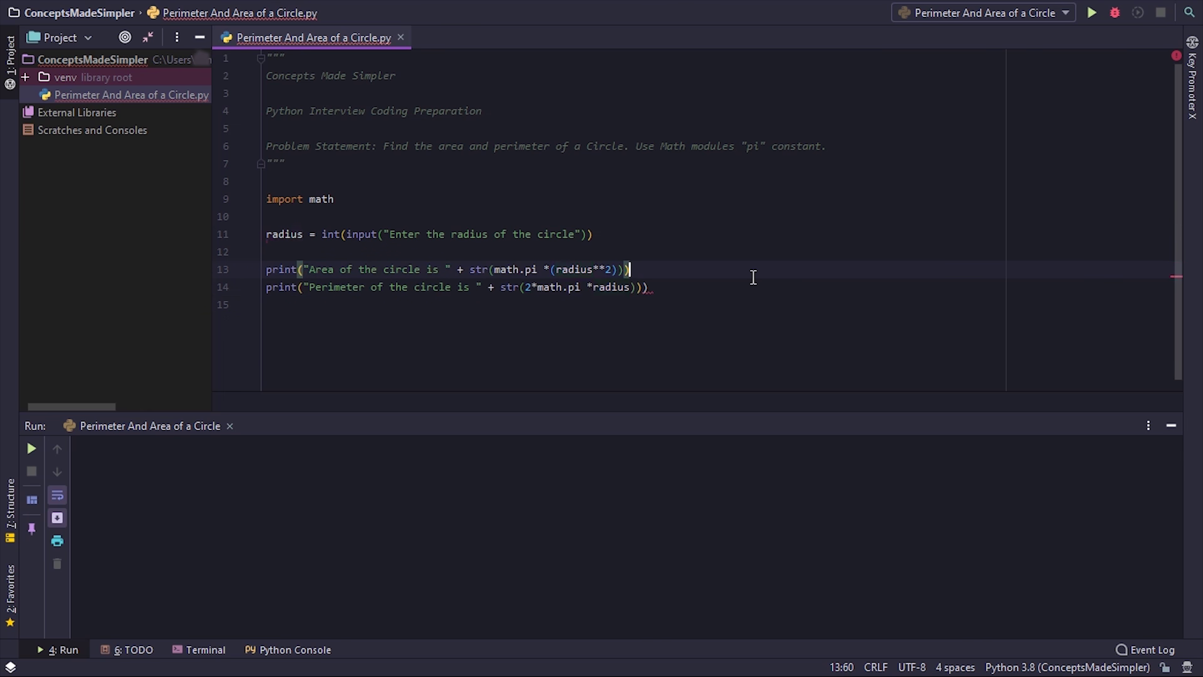
pyautogui.click(687, 285)
pyautogui.press('BackSpace')
pyautogui.press('Return')
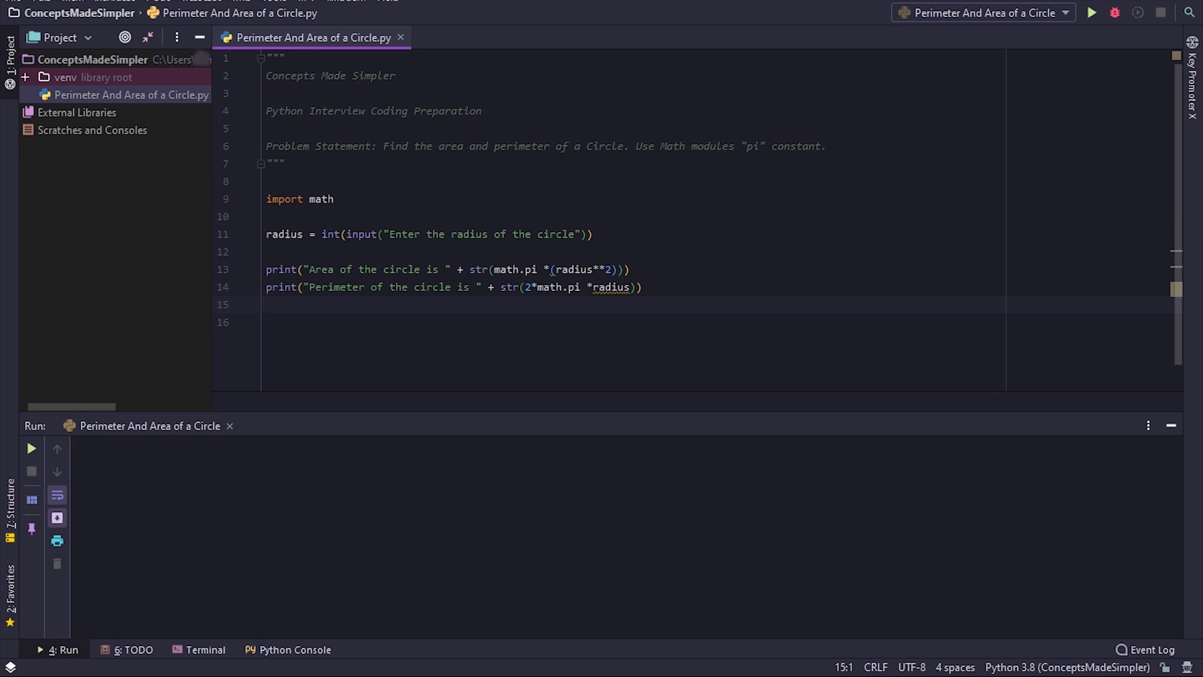
pyautogui.hotkey('ctrl', 'alt', 'l')
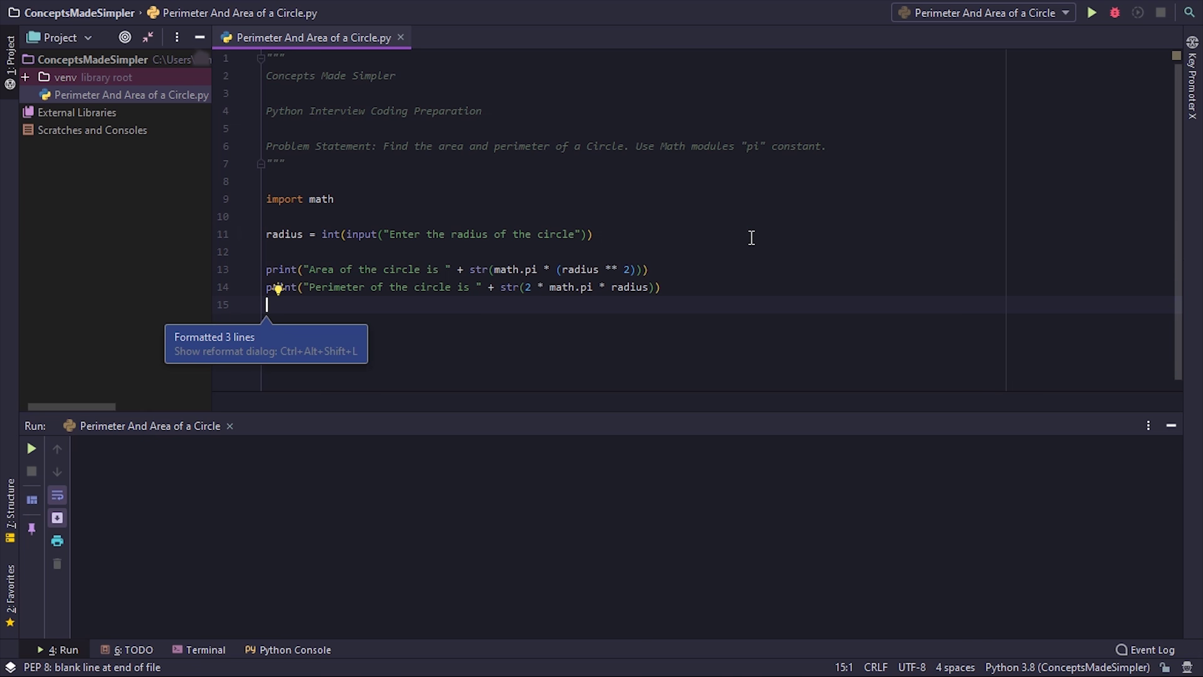
# Step: Run the script with radius 10, showing area 314.159… and perimeter 62.83…
pyautogui.click(751, 237)
pyautogui.rightClick(748, 235)
pyautogui.click(778, 455)
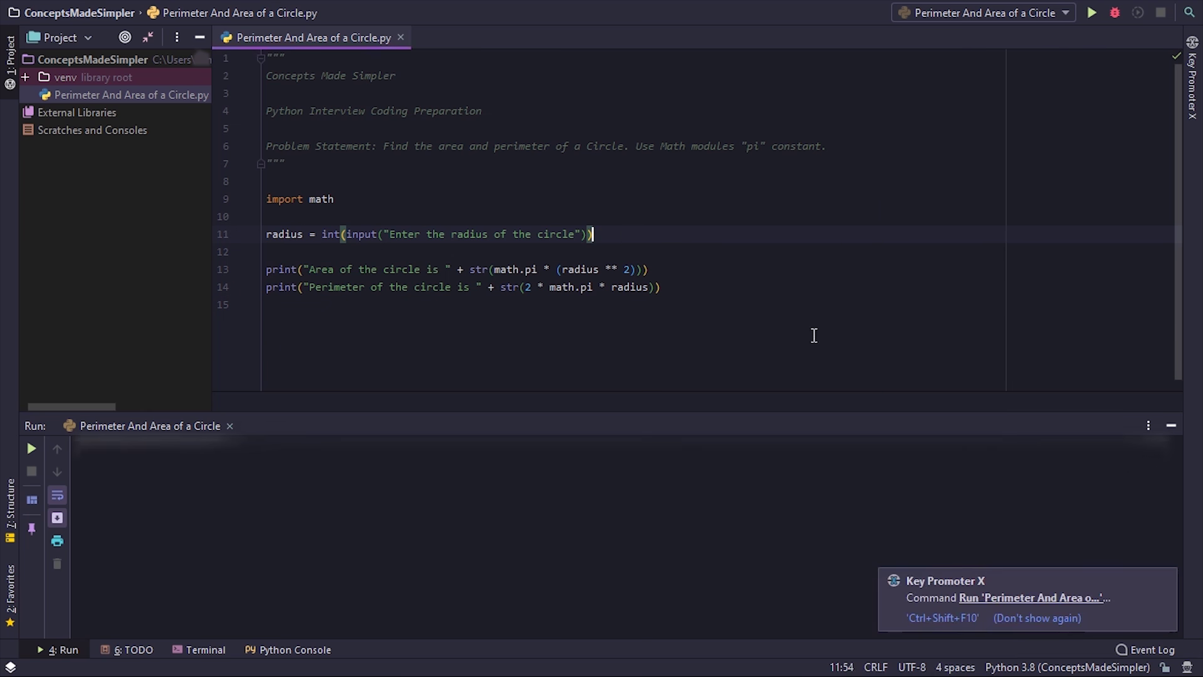
pyautogui.click(441, 535)
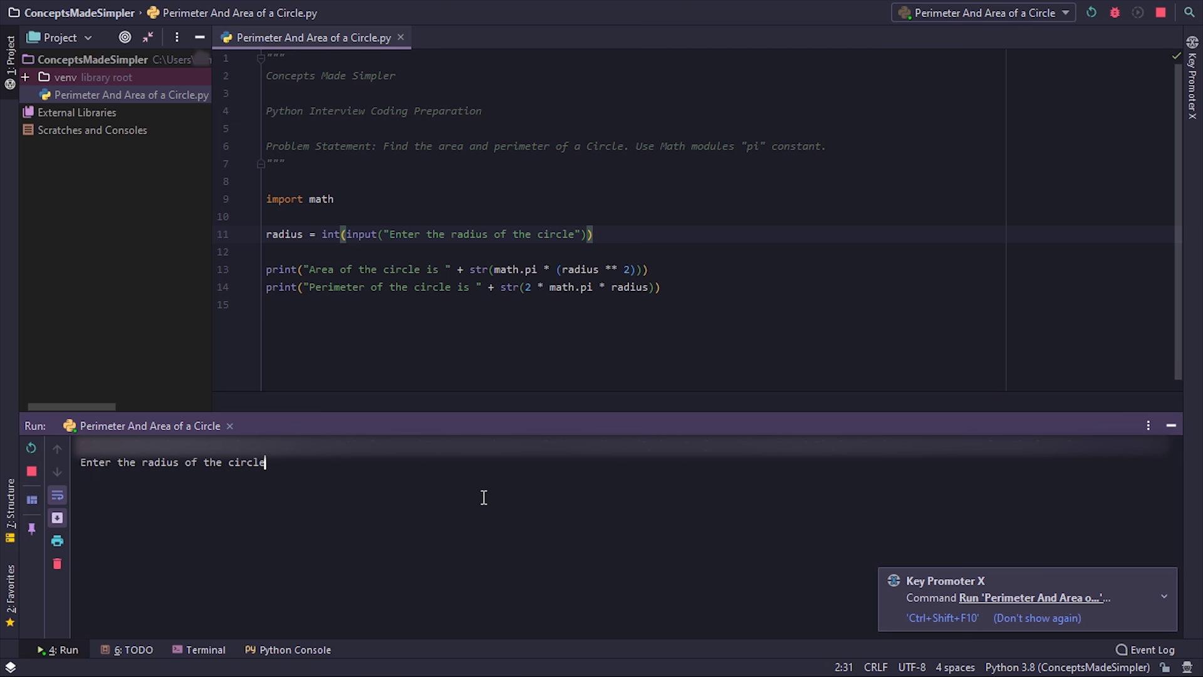
pyautogui.write('10')
pyautogui.press('Return')
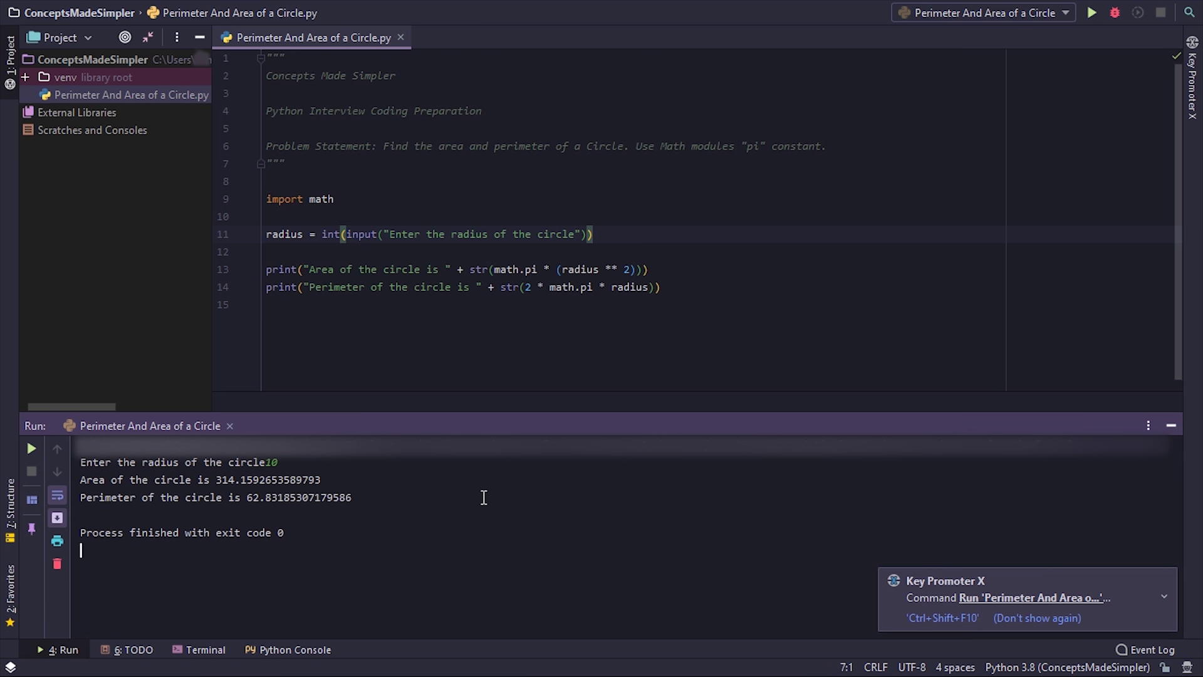